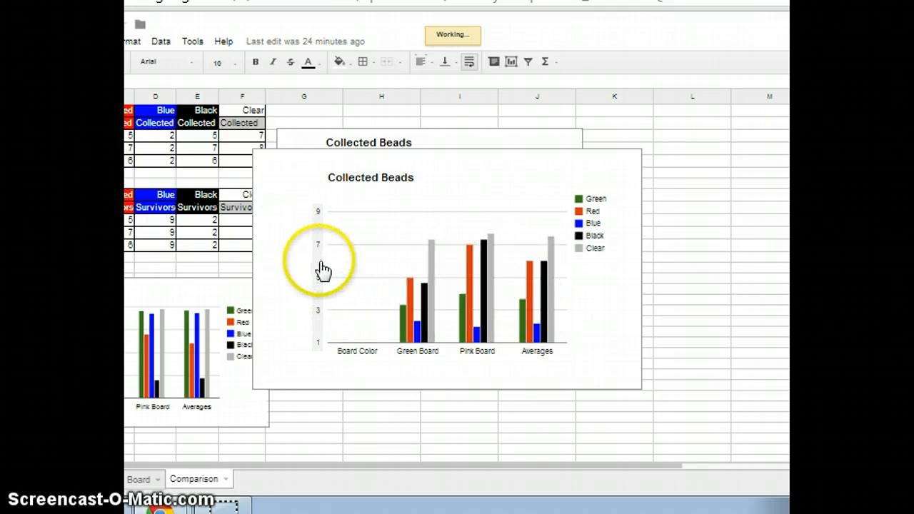
Start a new column chart from the collected-beads data in Comparison!A1:F5, with series grouped by board
click(172, 151)
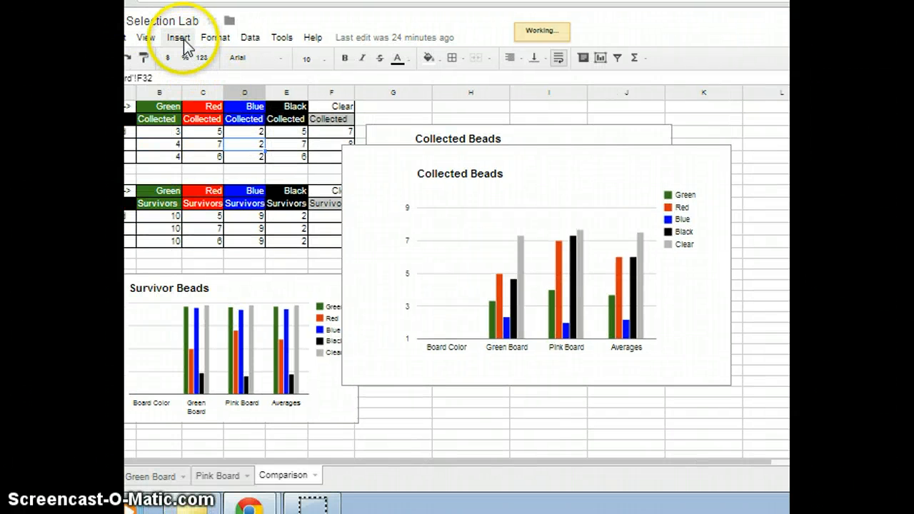
click(184, 39)
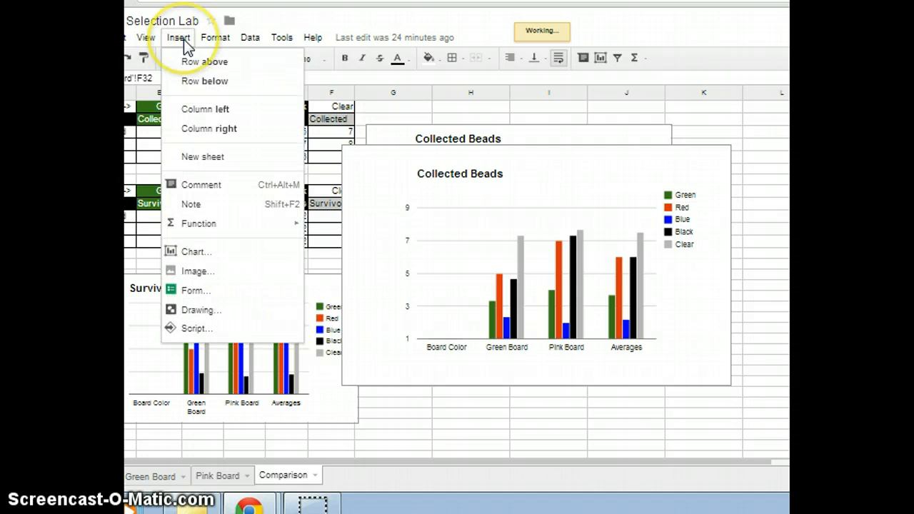
click(208, 257)
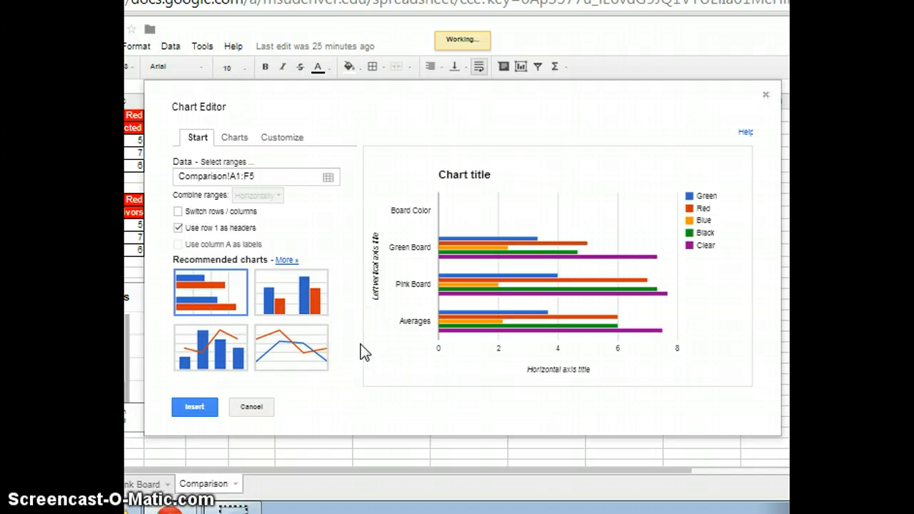
click(296, 301)
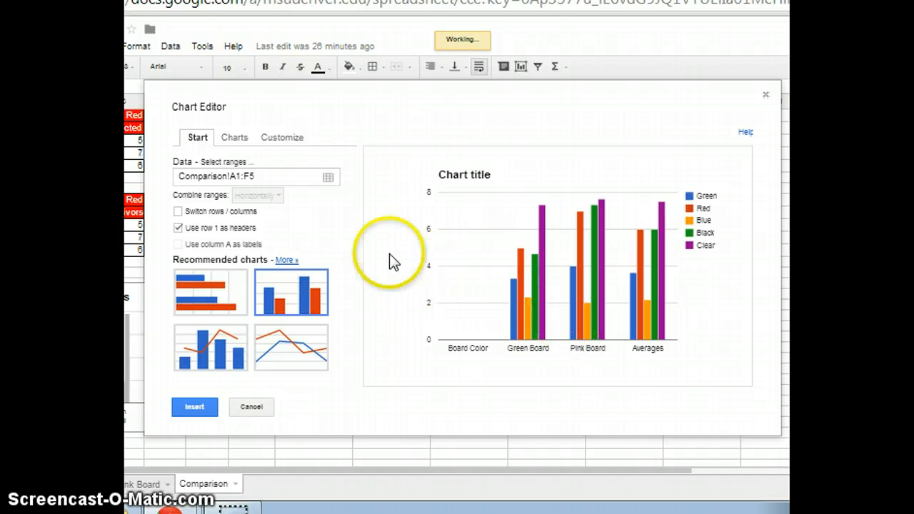
Open the chart's customization options and set the chart title to "Collected Beads"
click(295, 143)
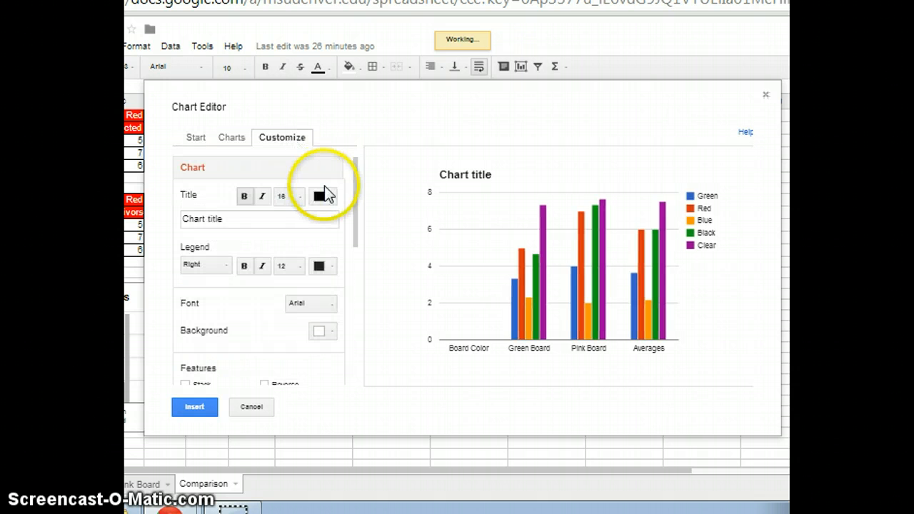
drag(231, 222, 174, 220)
click(229, 216)
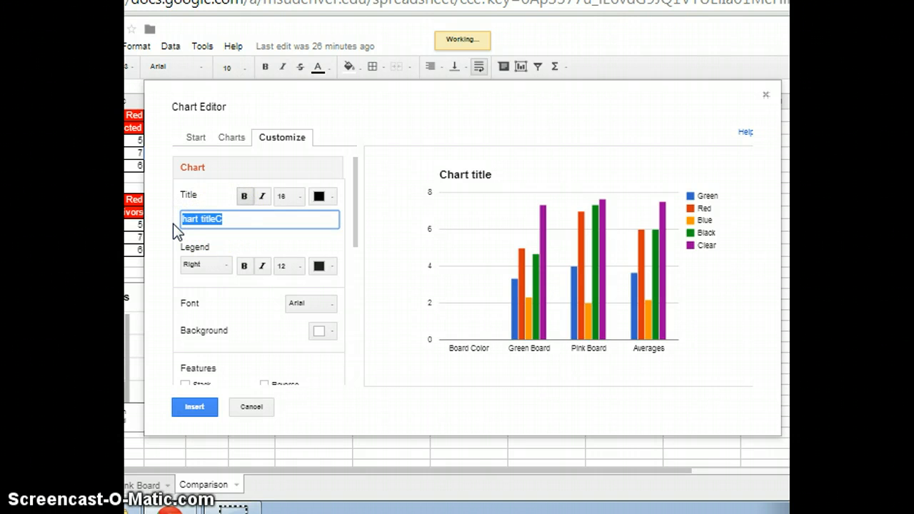
text(Collected Beads)
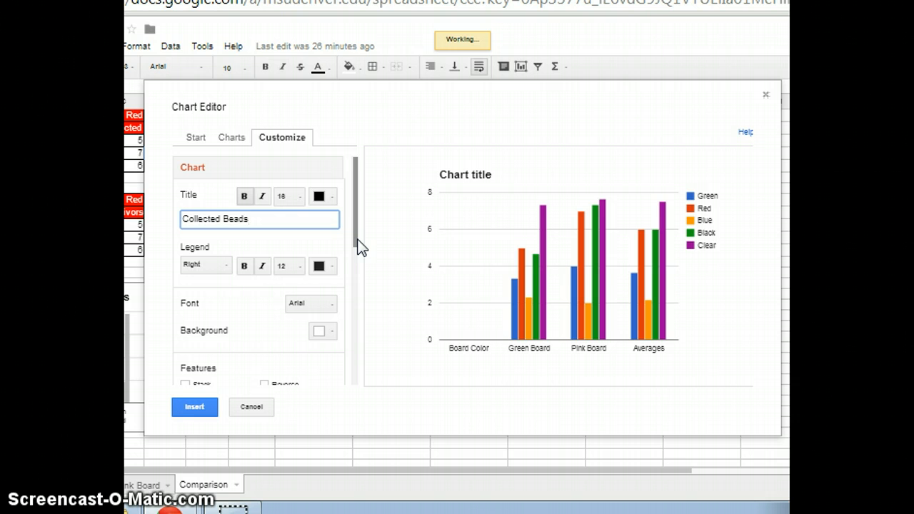
Recolor the chart's Green series dark green and its Blue series pure blue
drag(358, 243, 370, 380)
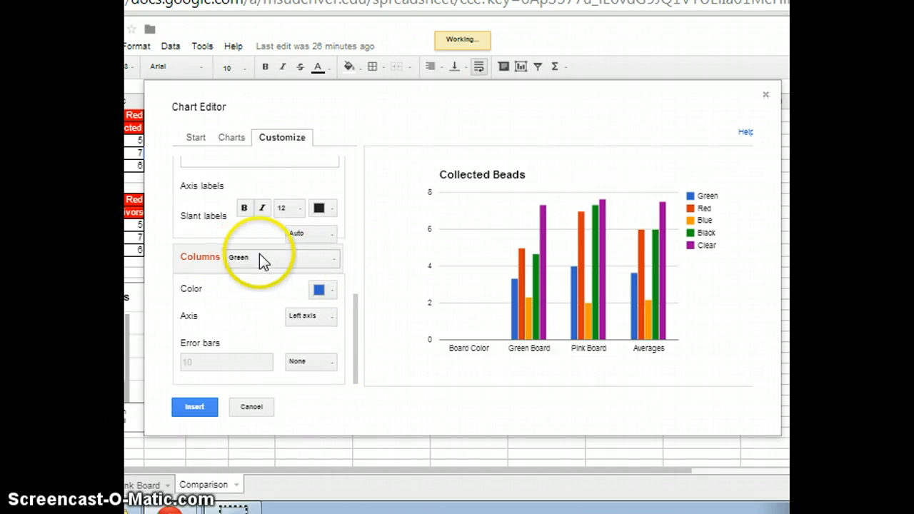
click(329, 289)
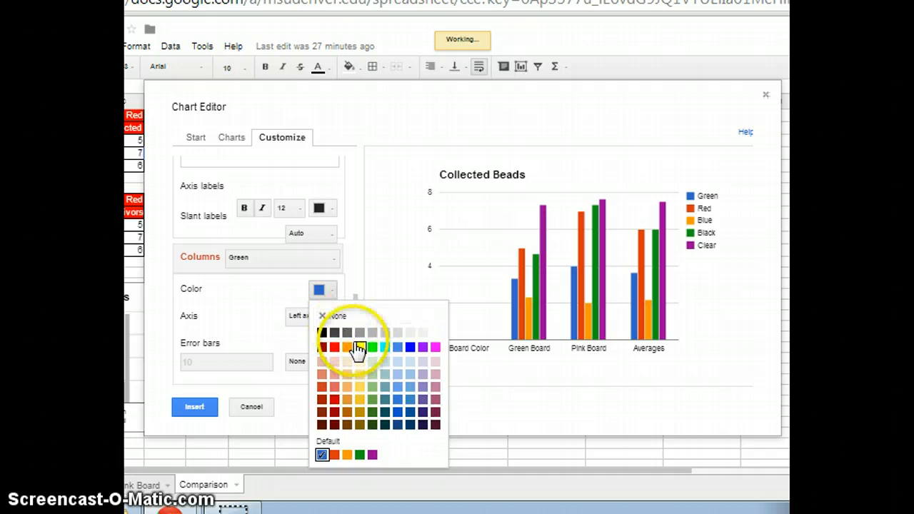
click(373, 413)
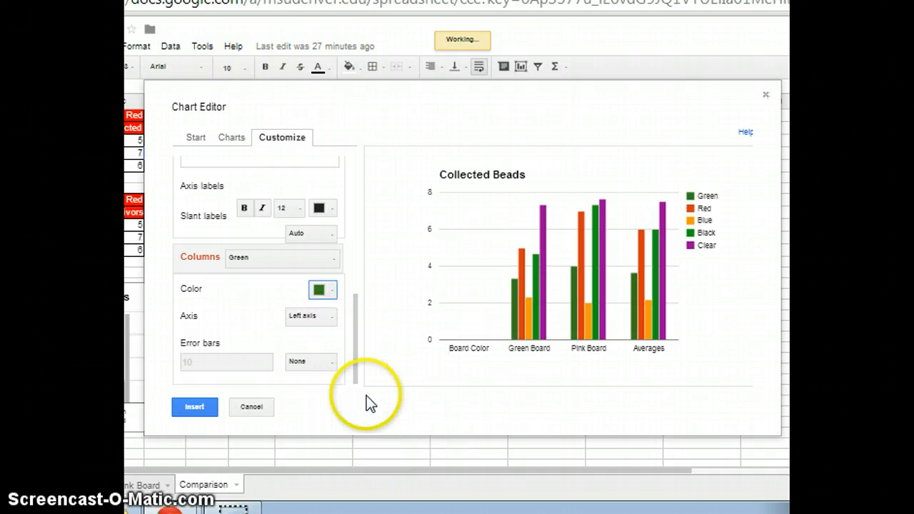
click(334, 260)
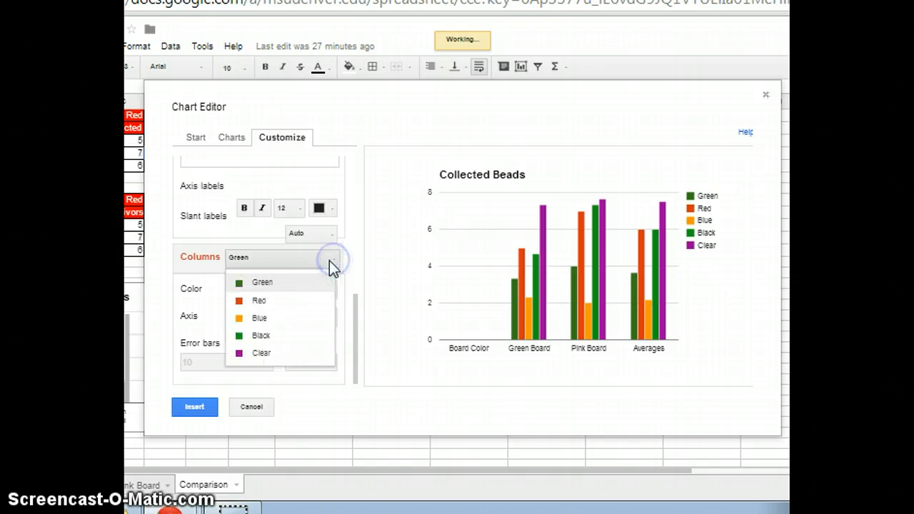
click(259, 319)
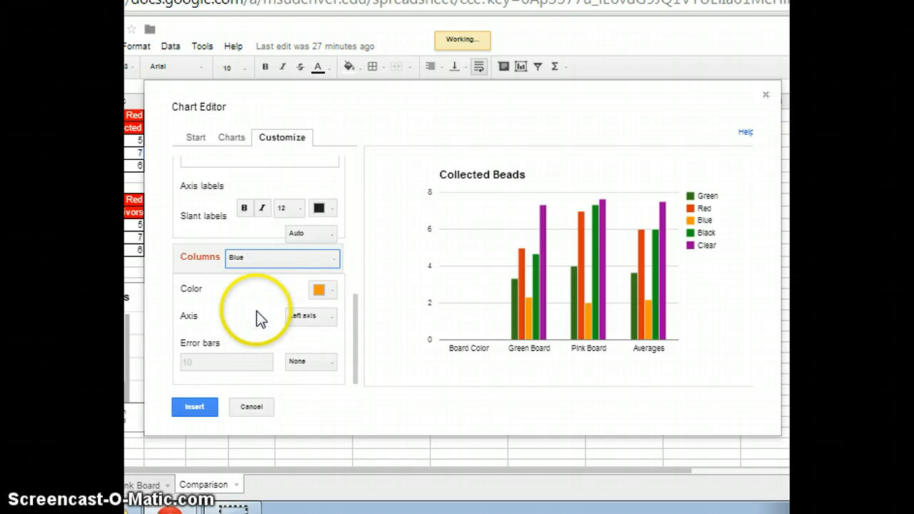
click(319, 290)
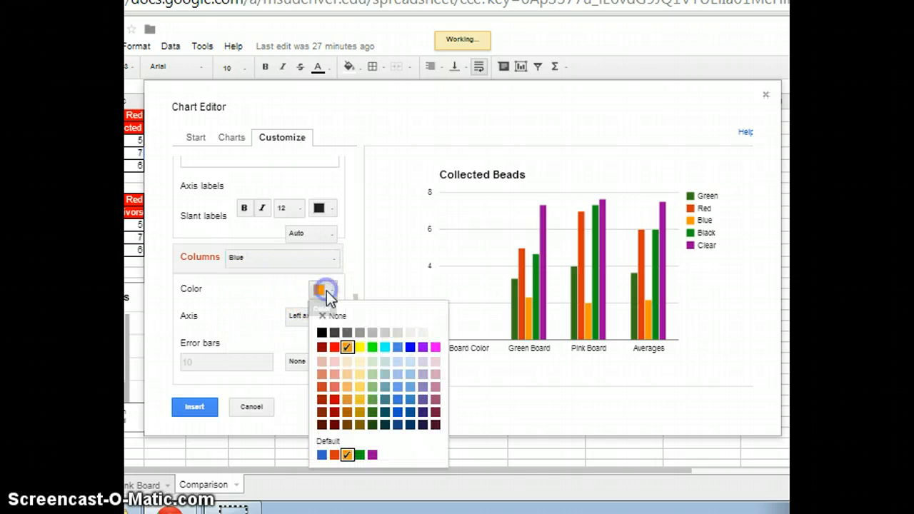
click(412, 347)
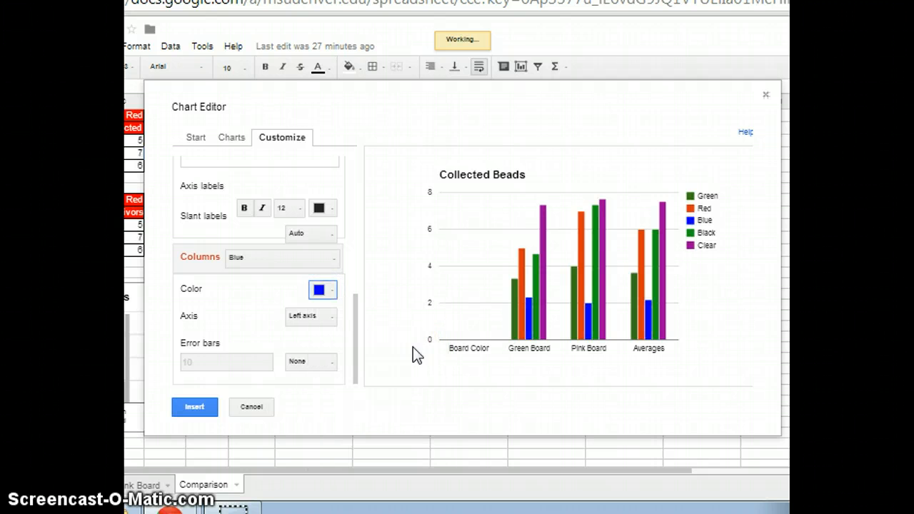
Recolor the chart's Black series black and its Clear series light gray
click(335, 260)
click(261, 335)
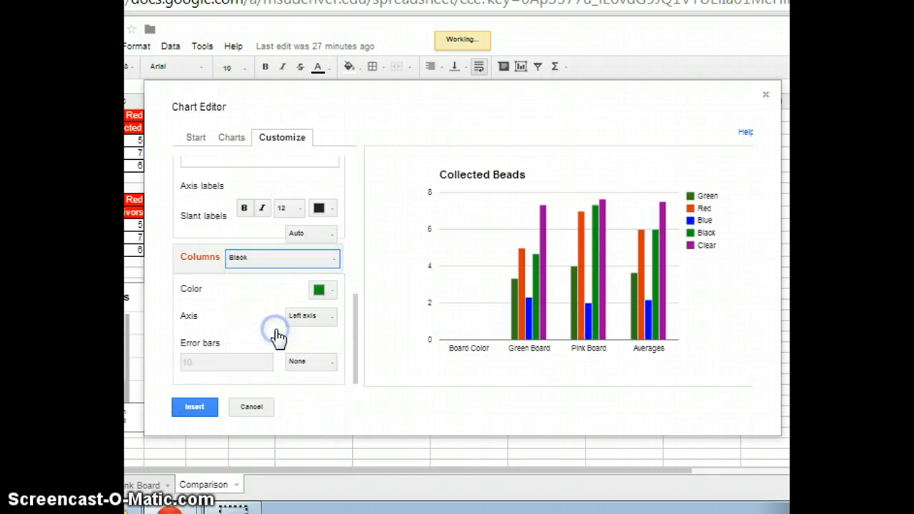
click(321, 291)
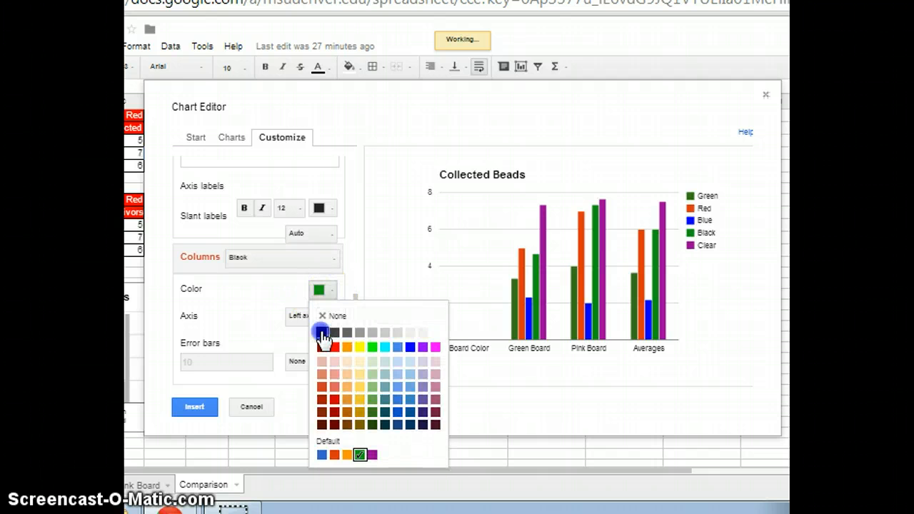
click(321, 330)
click(333, 259)
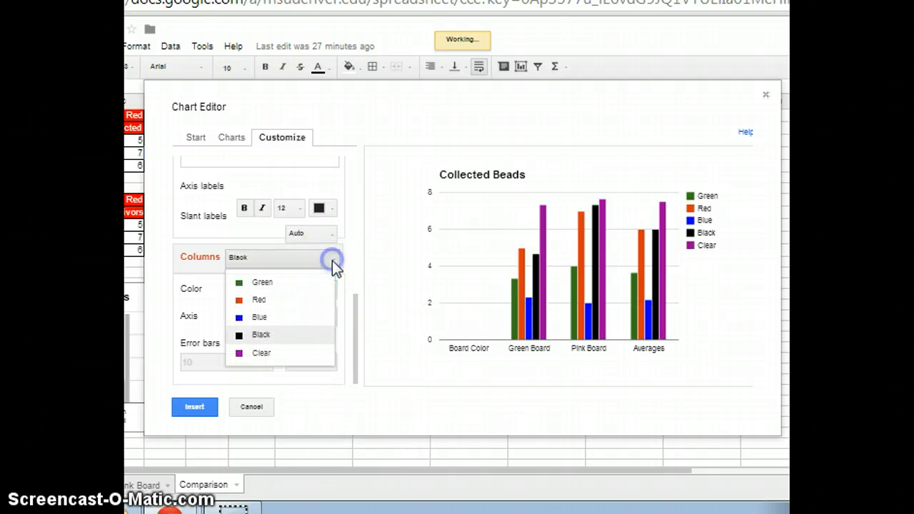
click(262, 354)
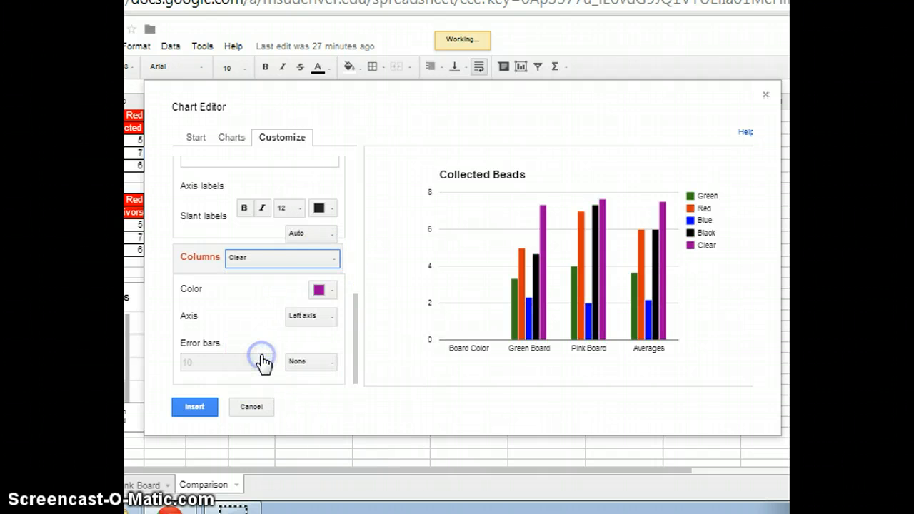
click(329, 290)
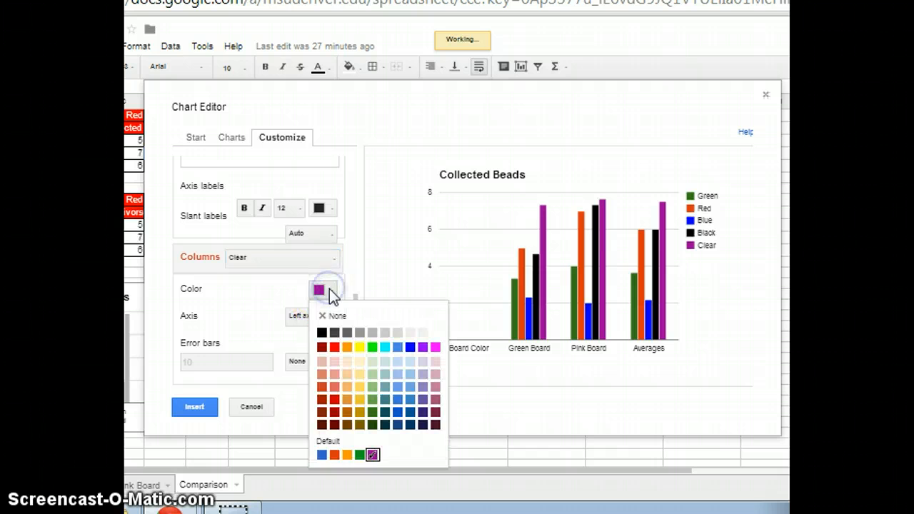
click(372, 332)
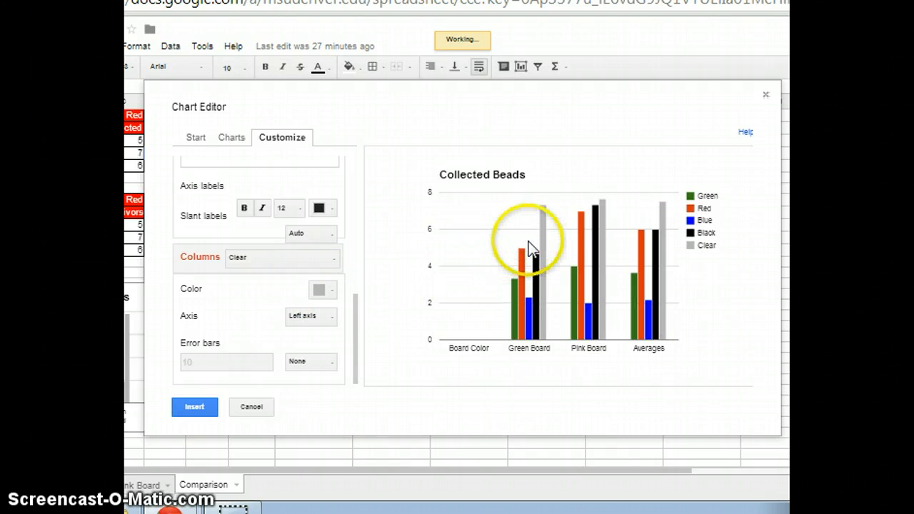
Insert the finished column chart into the Comparison sheet and move it clear of the data tables, over columns G to L
mouse_move(549, 246)
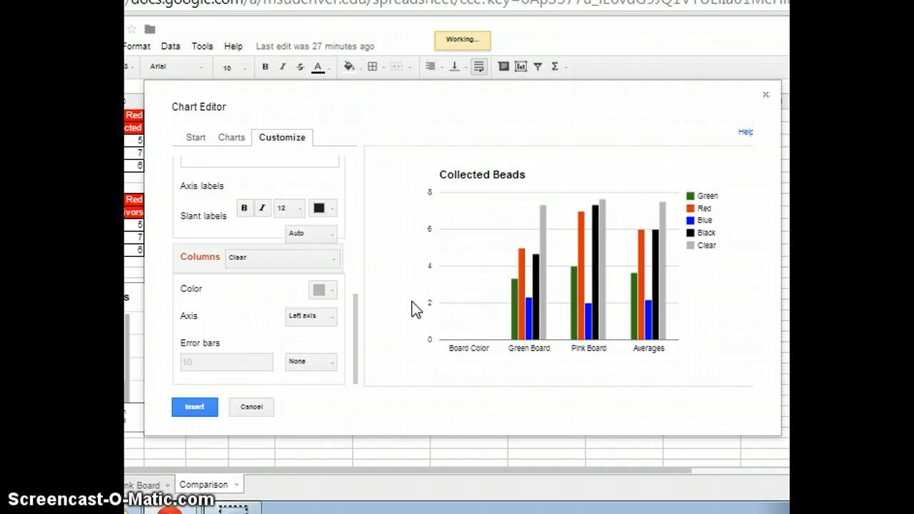
click(380, 289)
click(277, 329)
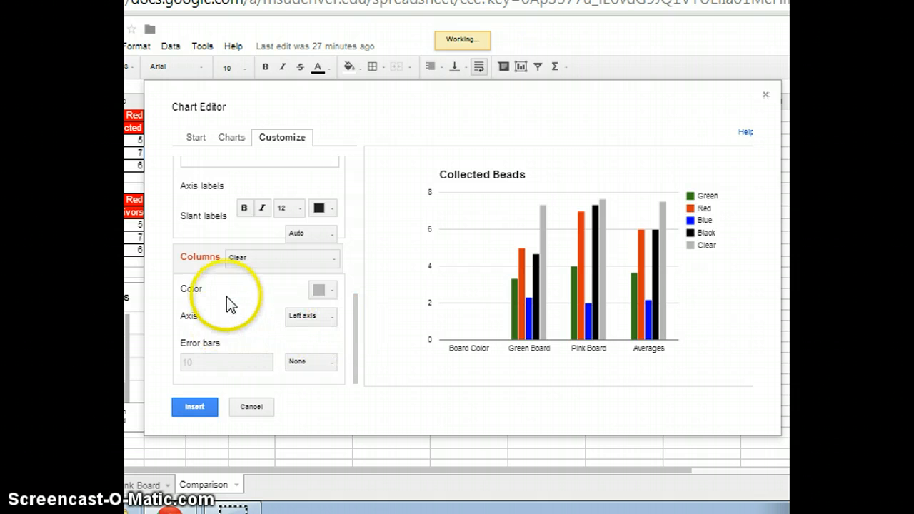
click(209, 412)
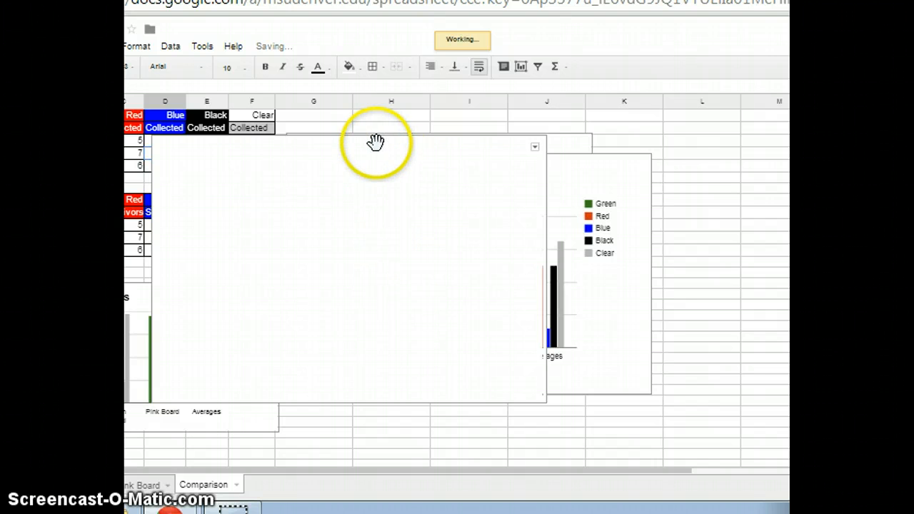
drag(376, 143, 517, 153)
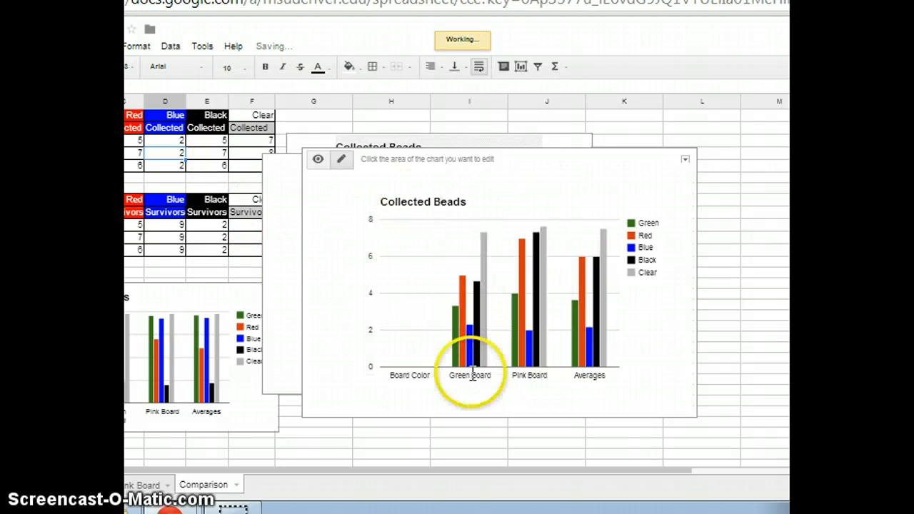
Change the inserted chart's title to "Dead organisms" directly on the chart
click(443, 207)
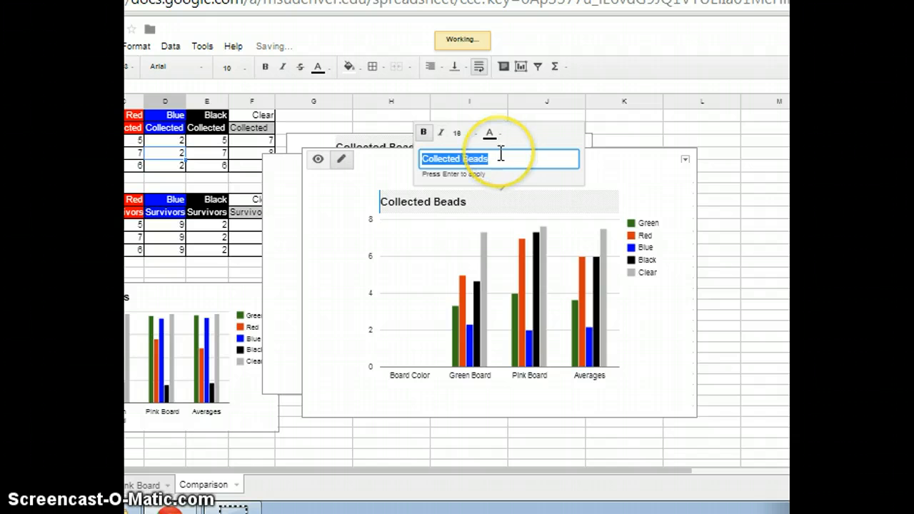
key(Return)
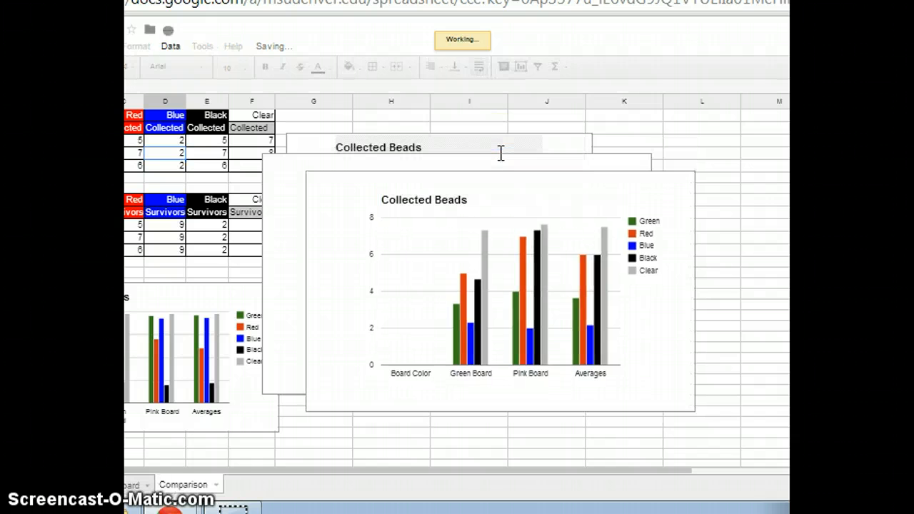
click(435, 200)
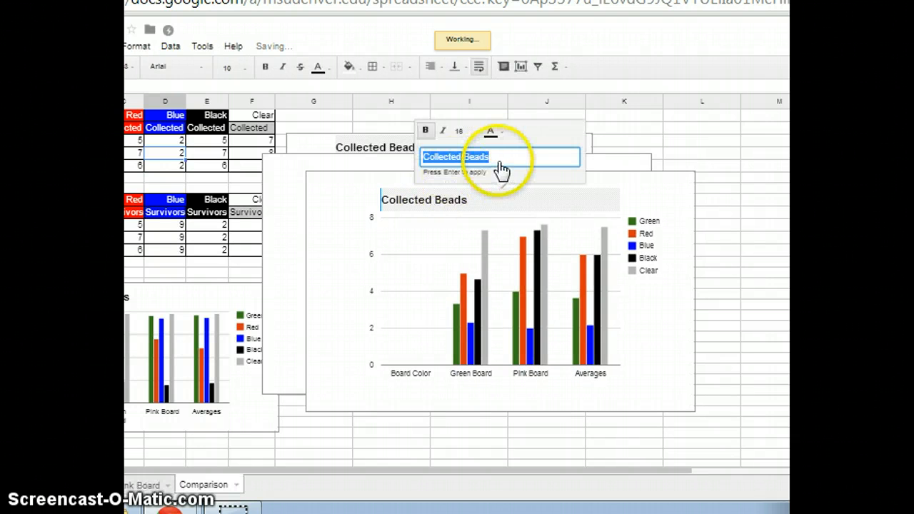
key(BackSpace)
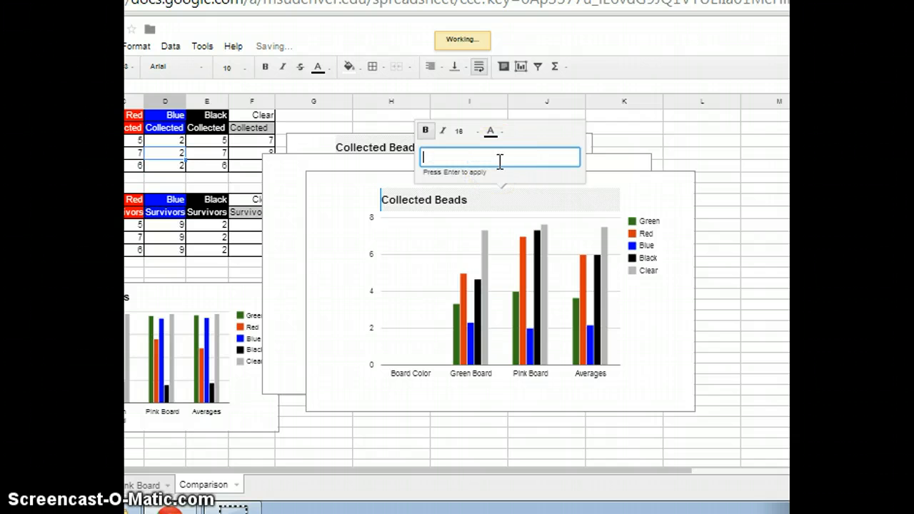
text(Dead organisms)
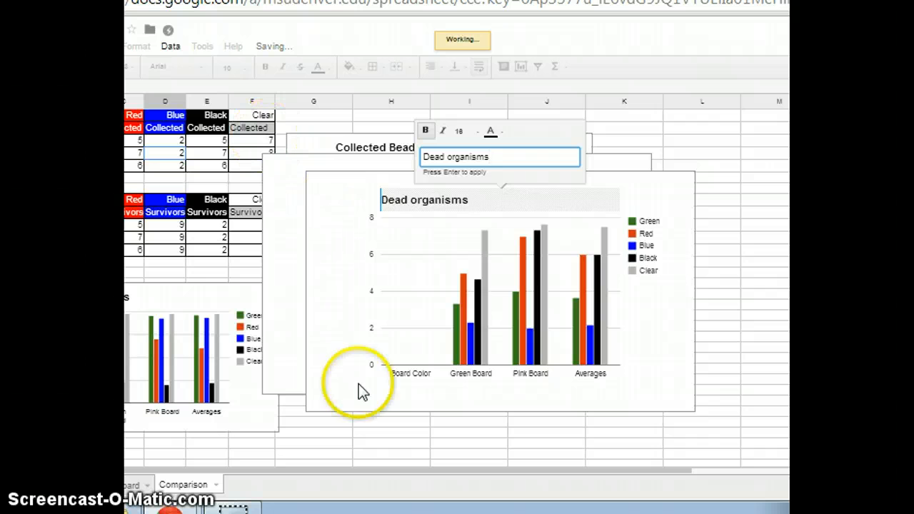
click(327, 191)
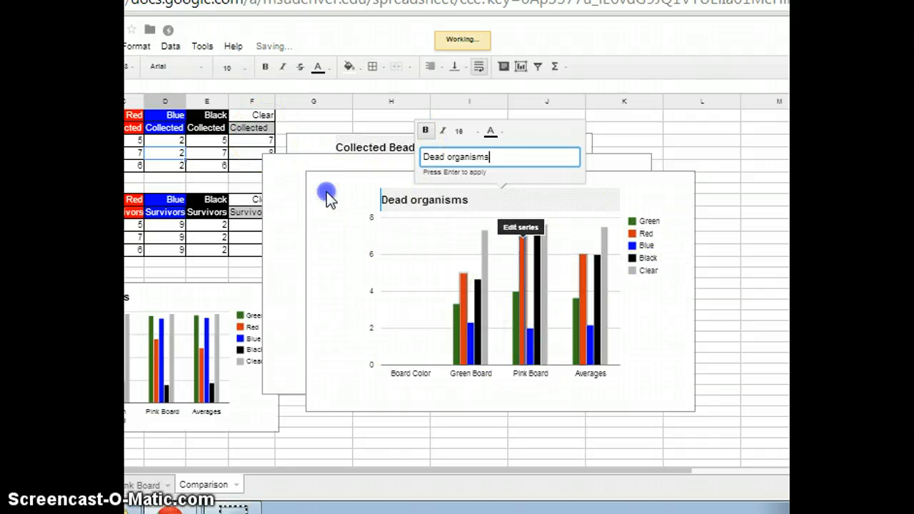